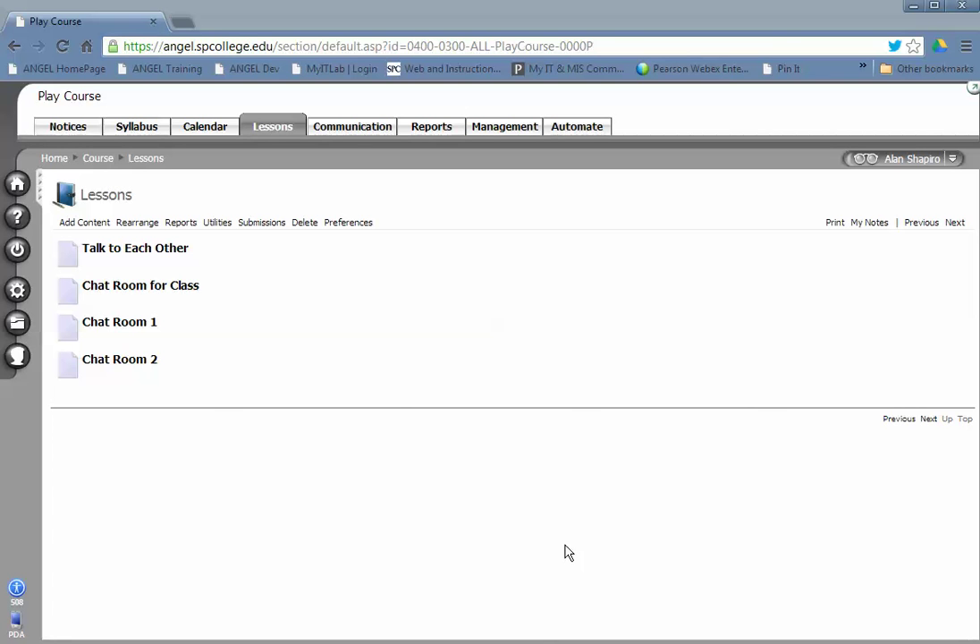
# Open the Talk to Each Other chat room in the instructor's Chrome session and in the student's Firefox session, reloading the student's lessons first.
pyautogui.moveTo(130, 250)
pyautogui.click(130, 250)
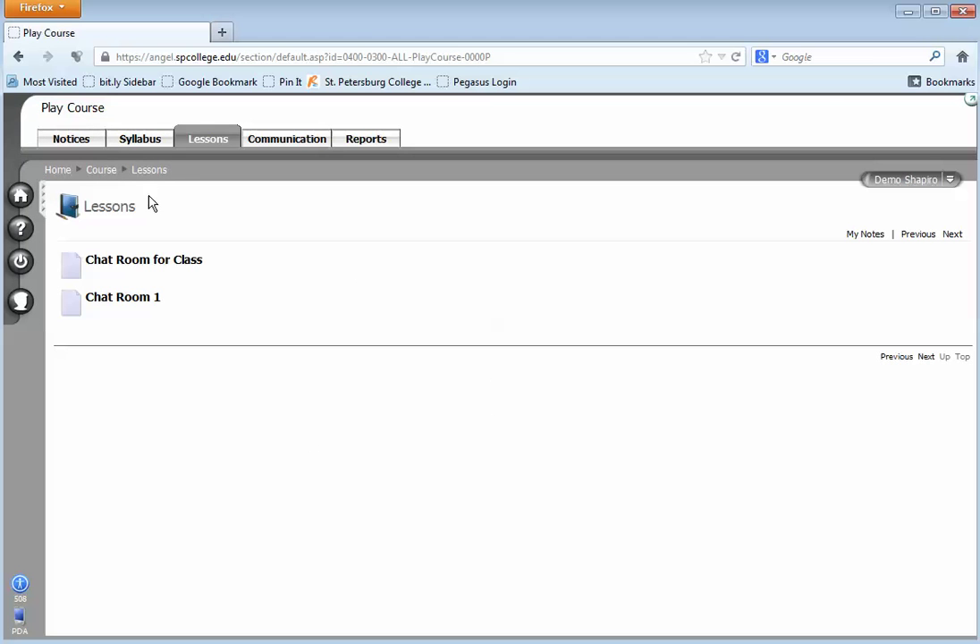
pyautogui.click(192, 143)
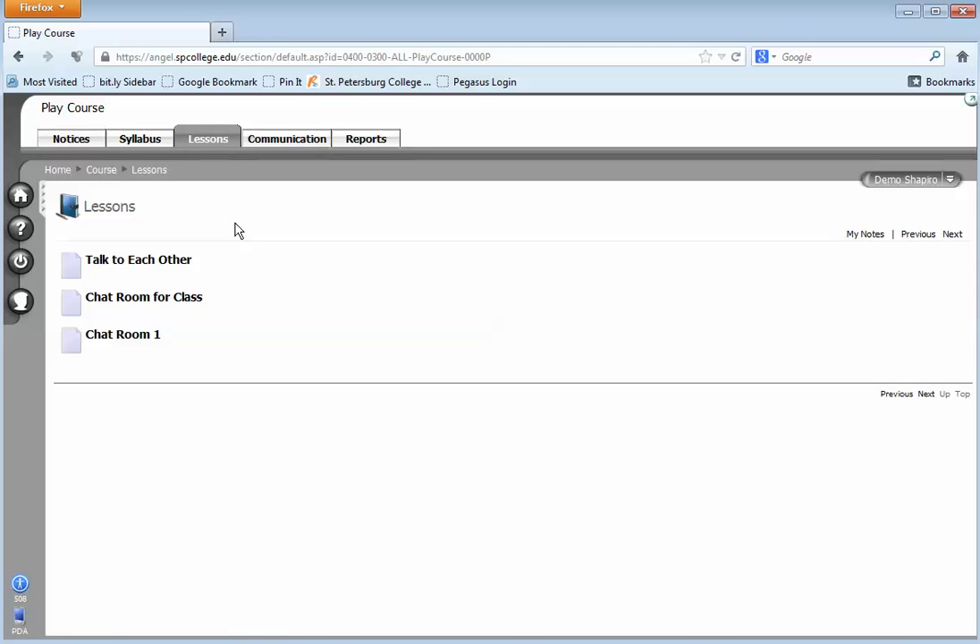
pyautogui.click(140, 260)
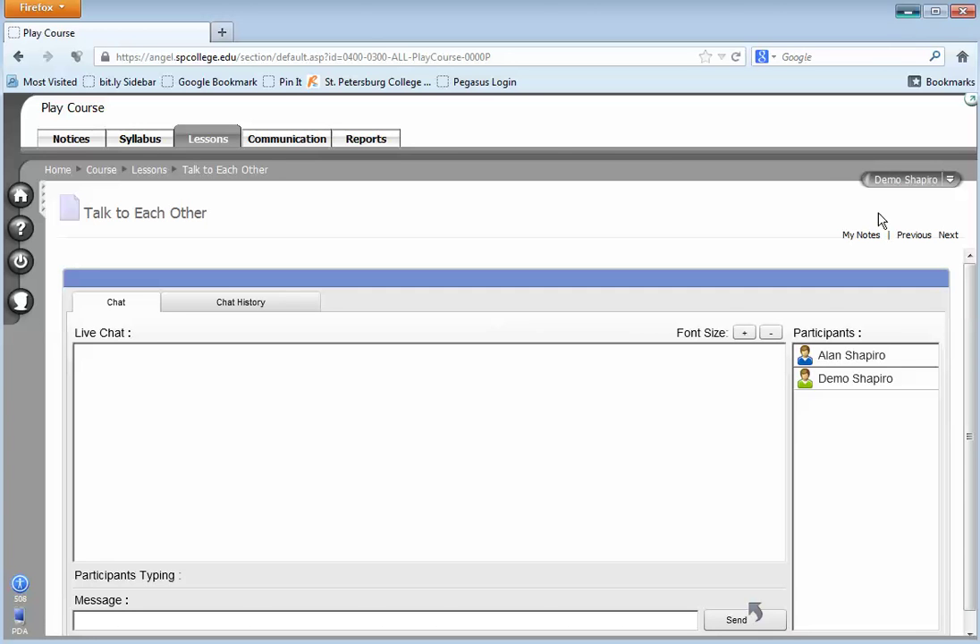
# Switch to the instructor's Chrome session and send the chat message "Hello to you. How are you?".
pyautogui.hotkey('alt', 'Tab')
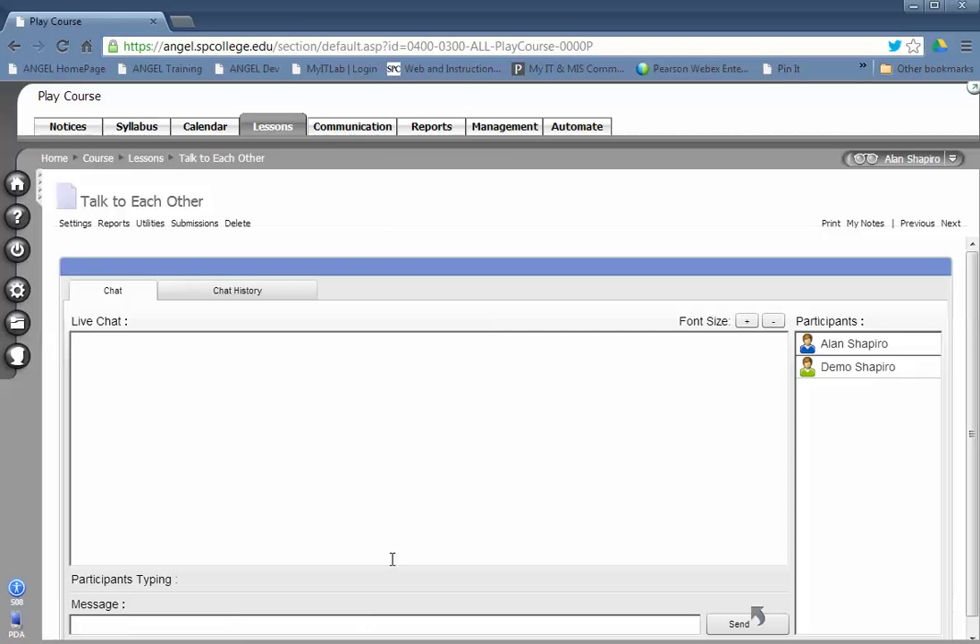
pyautogui.write('Hello')
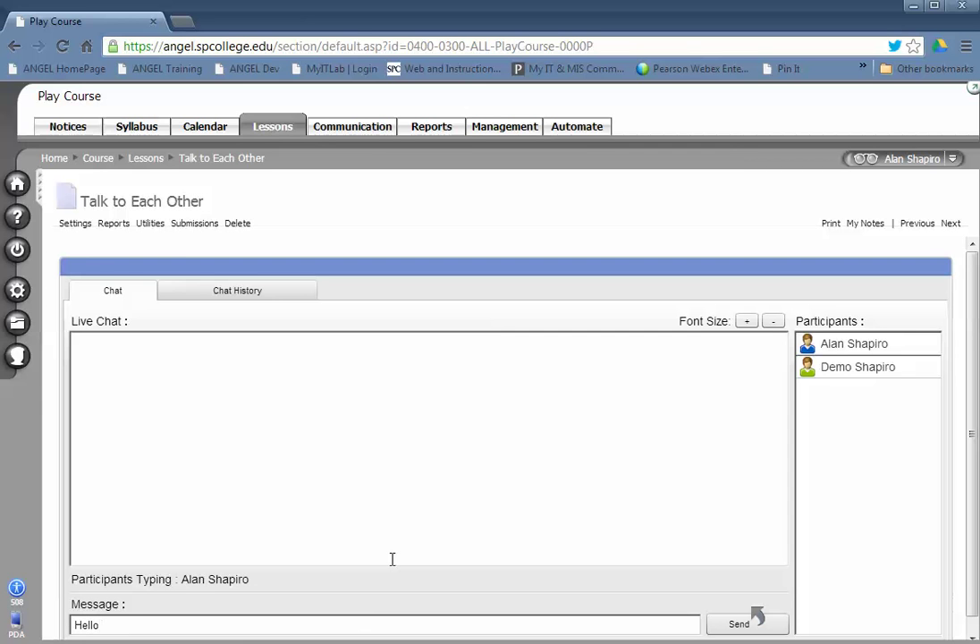
pyautogui.write(' to you')
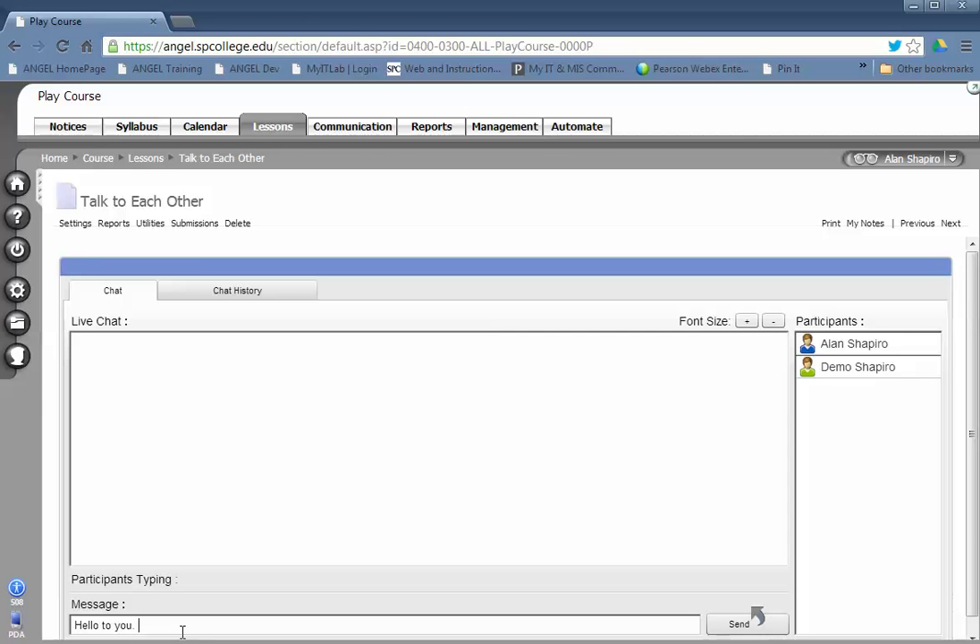
pyautogui.write('H')
pyautogui.press('BackSpace')
pyautogui.write('A')
pyautogui.press('BackSpace')
pyautogui.write('How are yo')
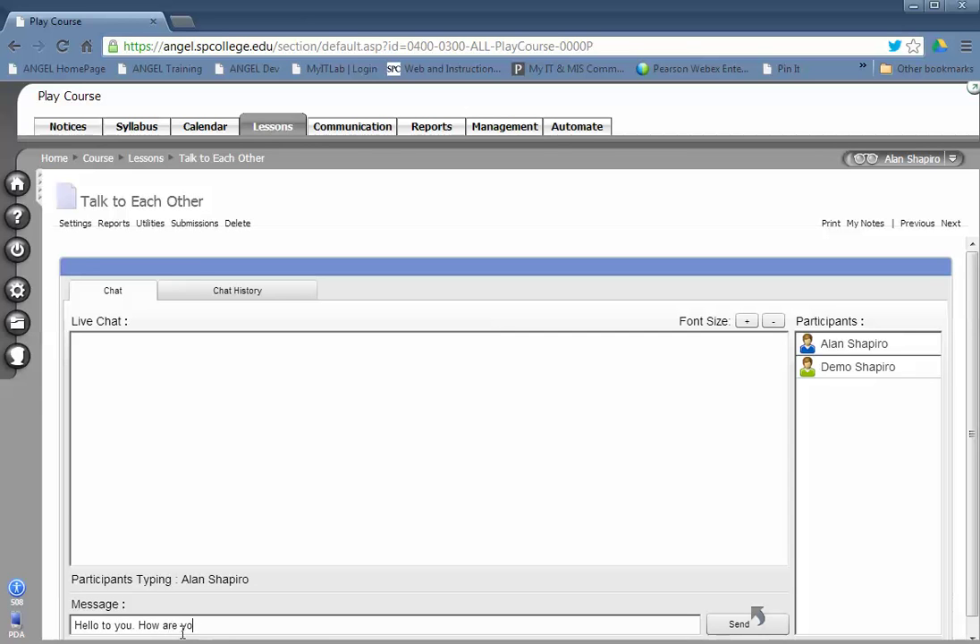
pyautogui.write('u?')
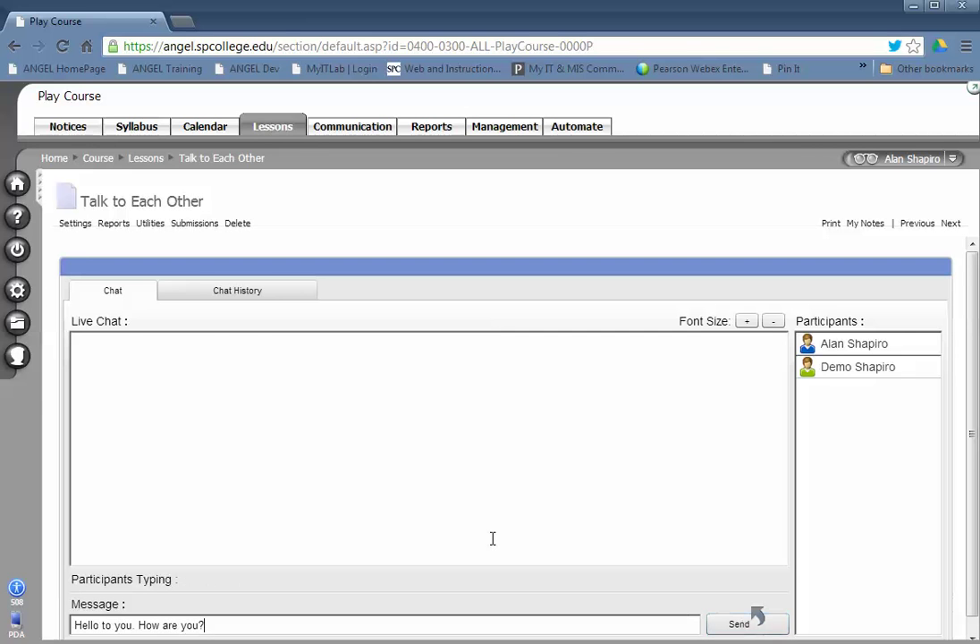
pyautogui.press('Return')
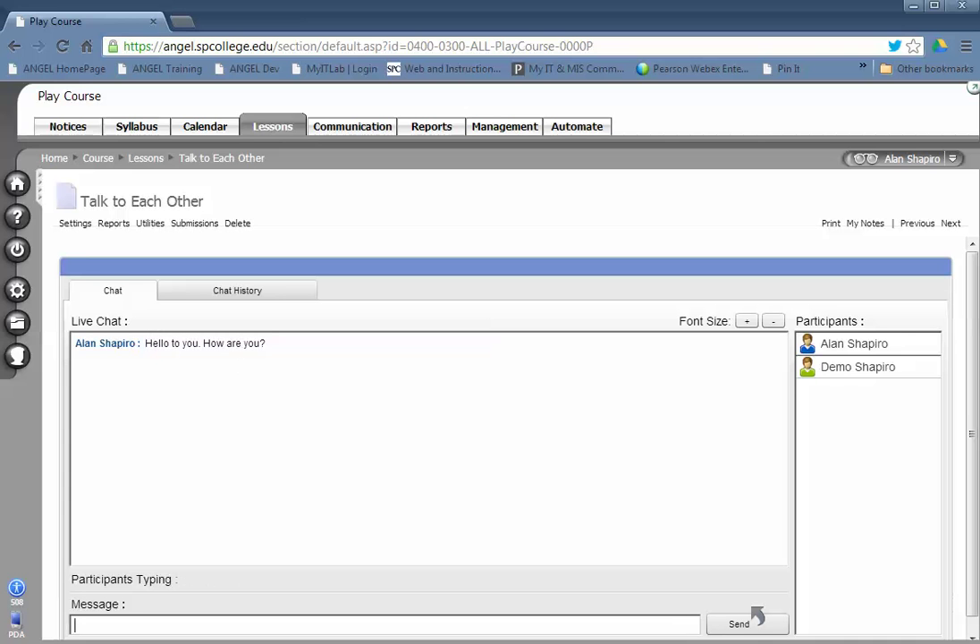
# Switch to the student's Firefox session and send the chat reply "Hello to you".
pyautogui.hotkey('alt', 'Tab')
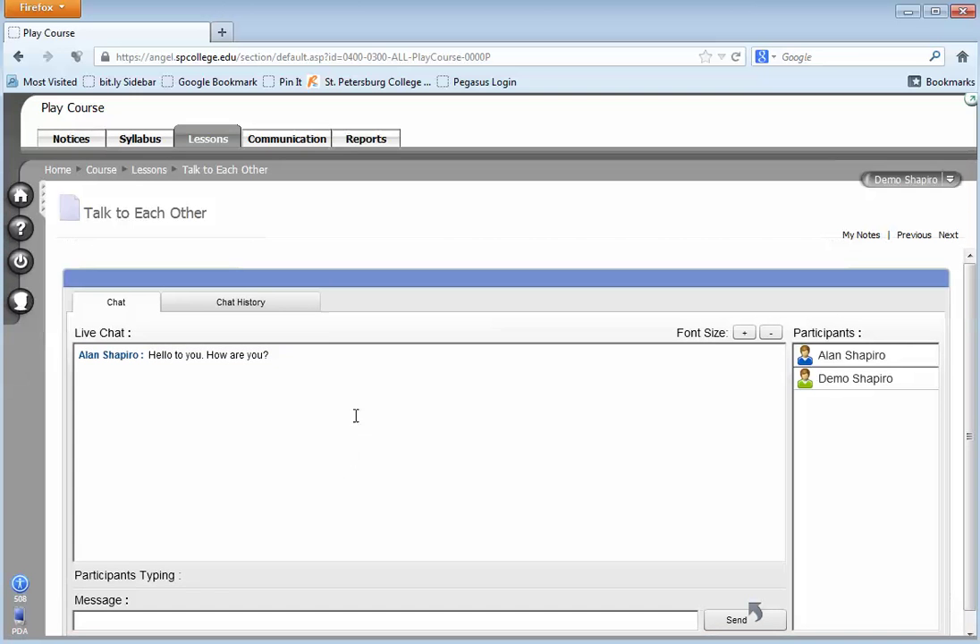
pyautogui.click(265, 617)
pyautogui.write('Hello to')
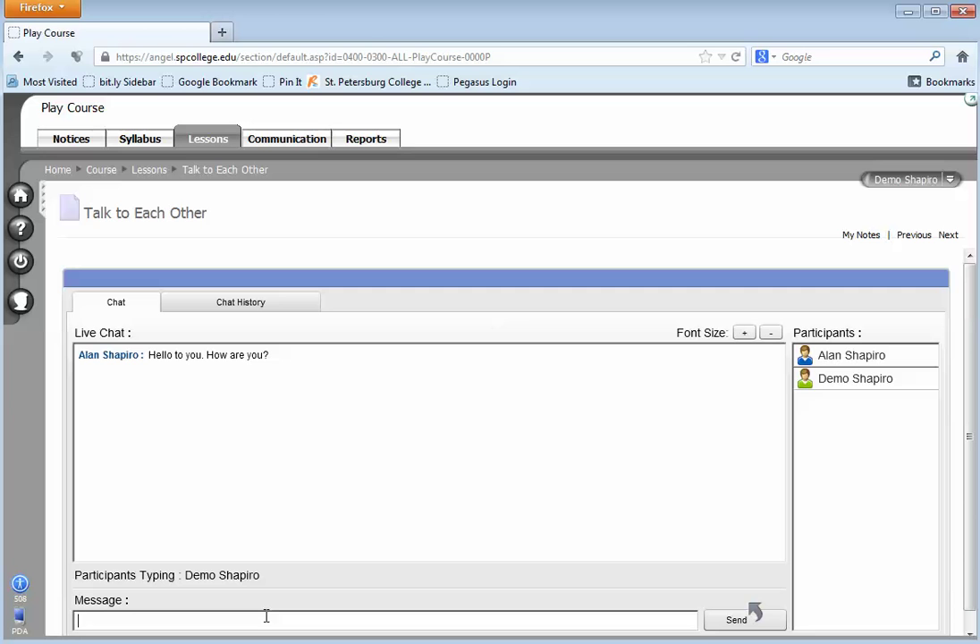
pyautogui.write(' you')
pyautogui.press('Return')
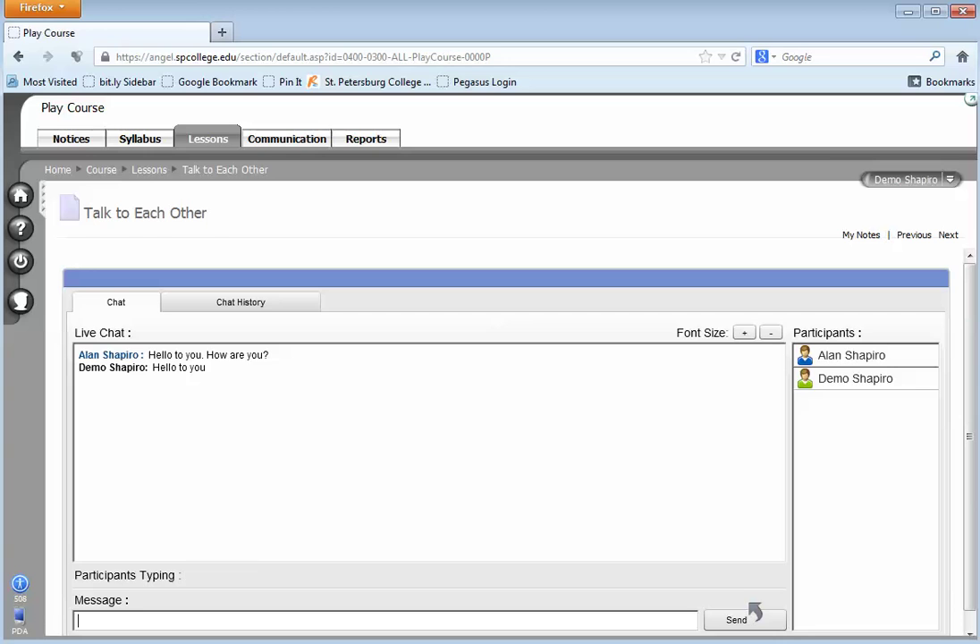
pyautogui.hotkey('alt', 'Tab')
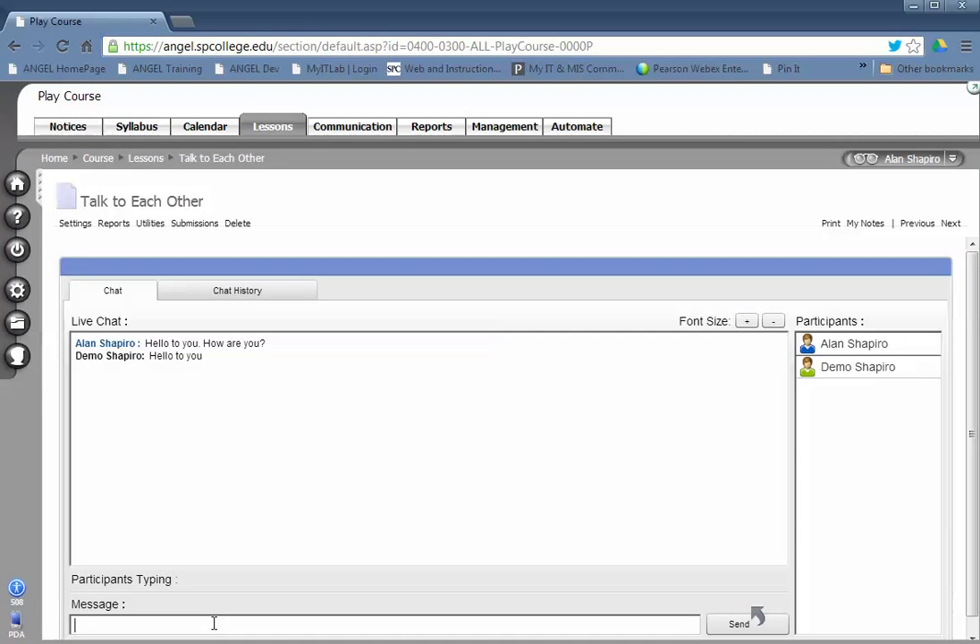
pyautogui.write('www.googl')
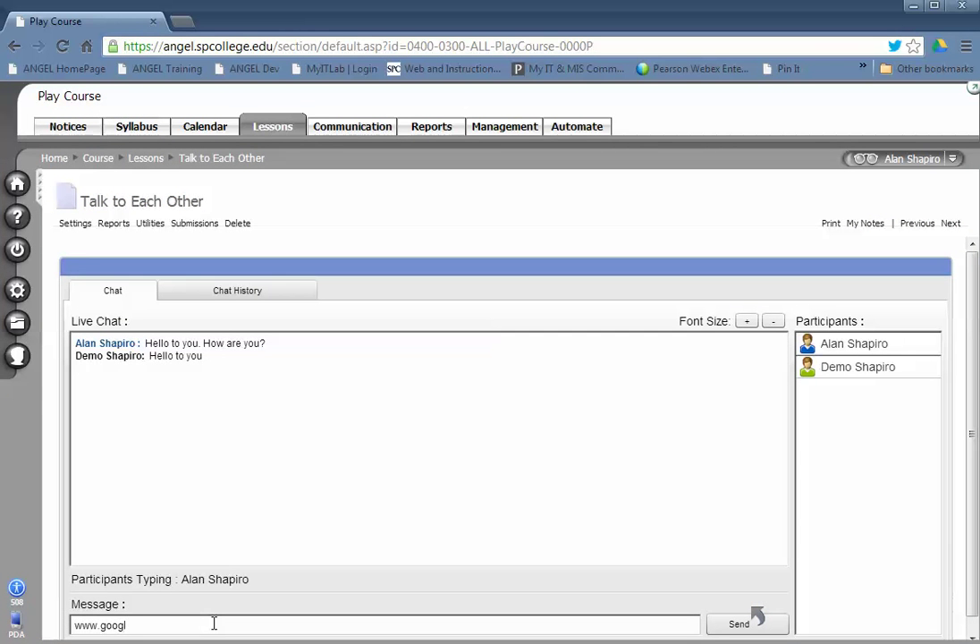
pyautogui.write('e.com')
pyautogui.press('Return')
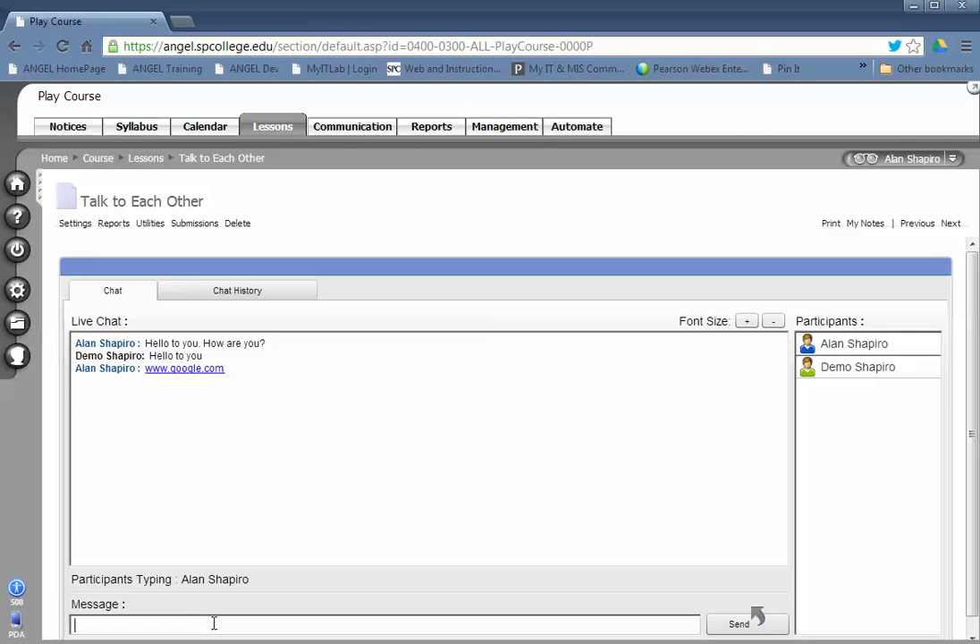
pyautogui.click(193, 369)
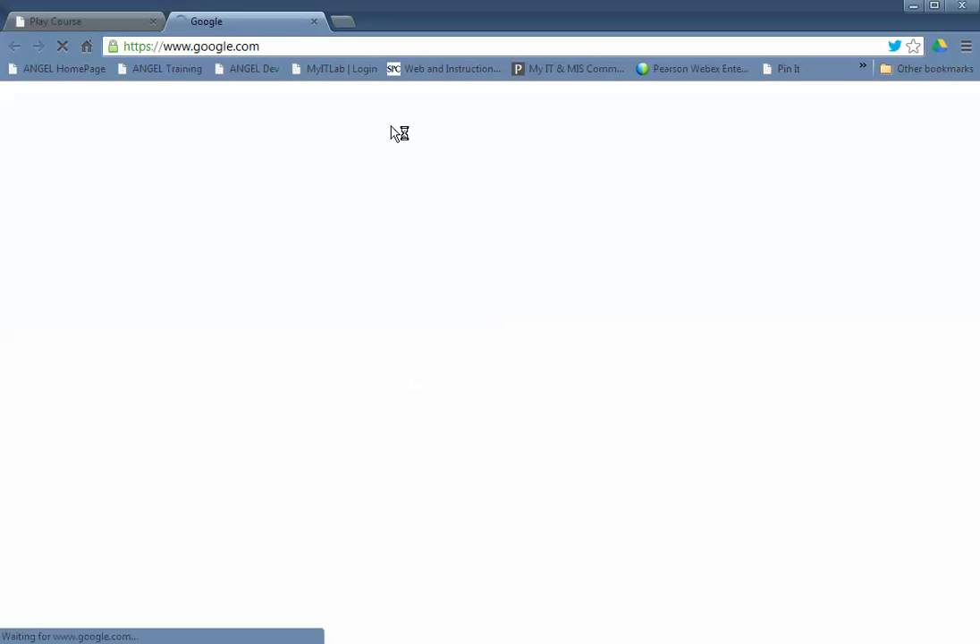
pyautogui.click(314, 21)
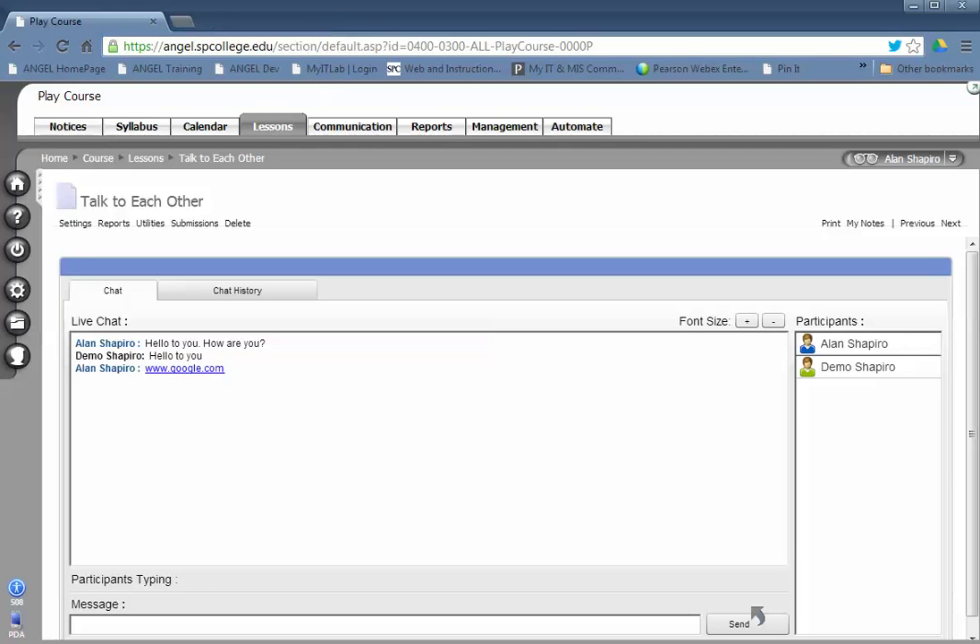
pyautogui.hotkey('alt', 'Tab')
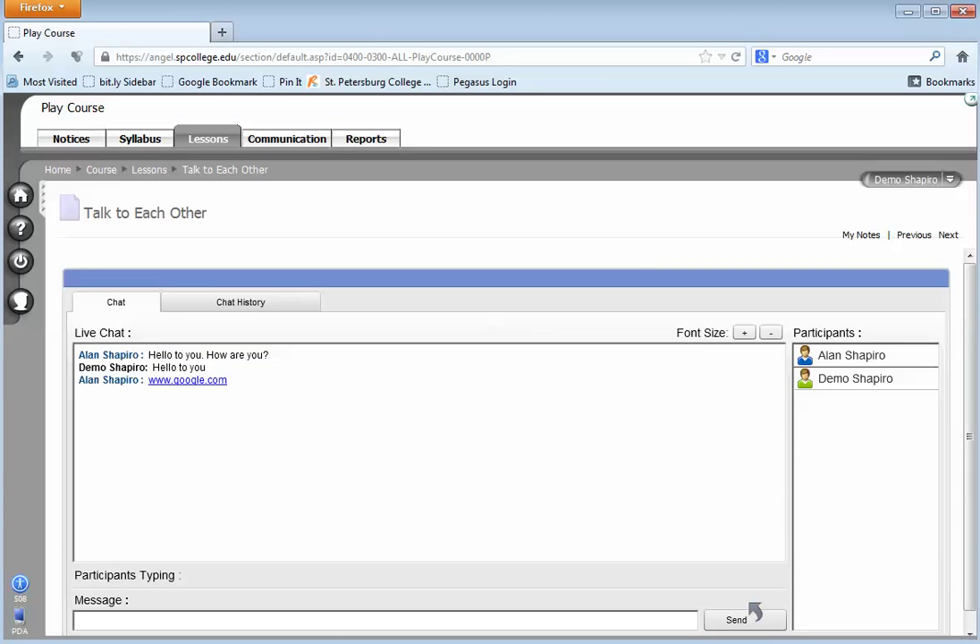
pyautogui.hotkey('alt', 'Tab')
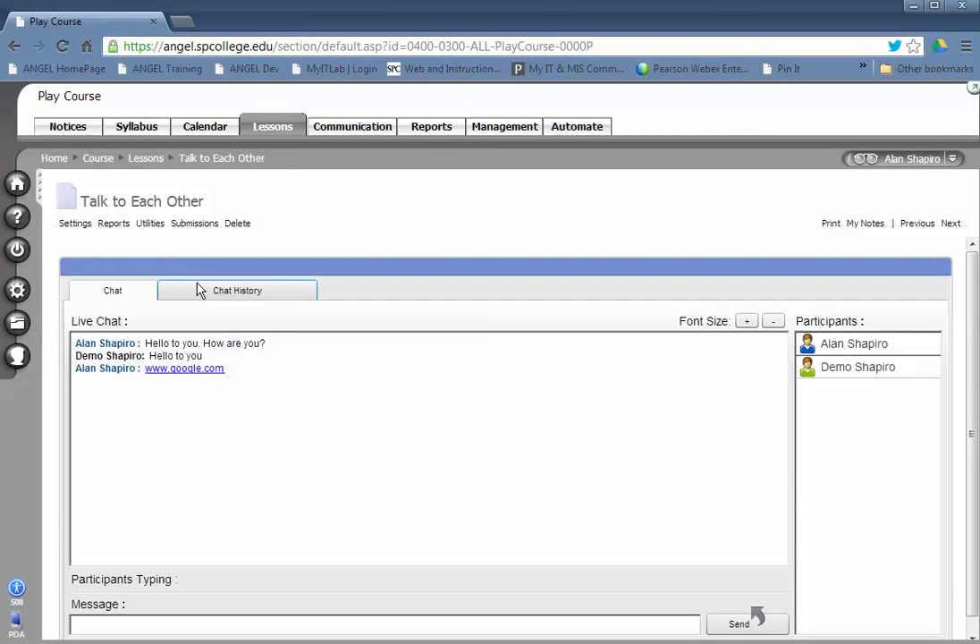
# In the instructor's Chrome session, open the chat history and read through the saved 2013, 01-19 Sat Log.
pyautogui.click(223, 300)
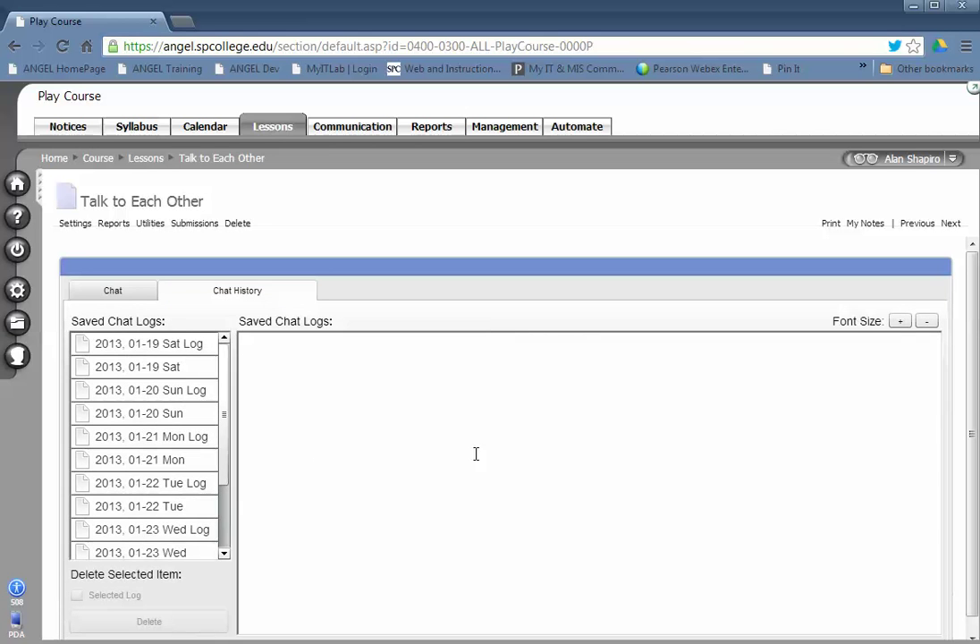
pyautogui.moveTo(227, 378)
pyautogui.mouseDown()
pyautogui.moveTo(226, 485)
pyautogui.moveTo(223, 358)
pyautogui.mouseUp()
pyautogui.click(138, 349)
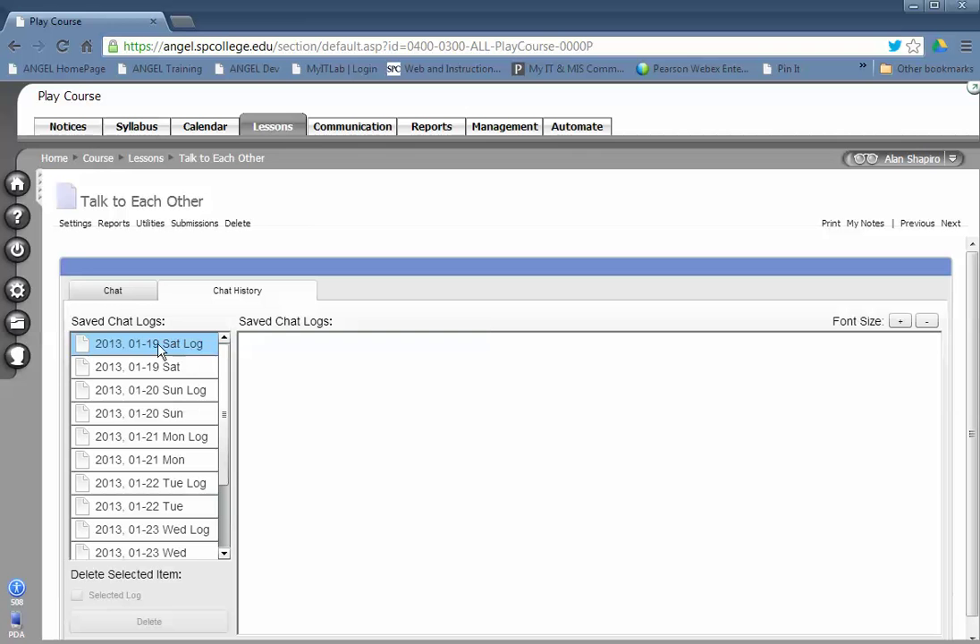
pyautogui.click(158, 351)
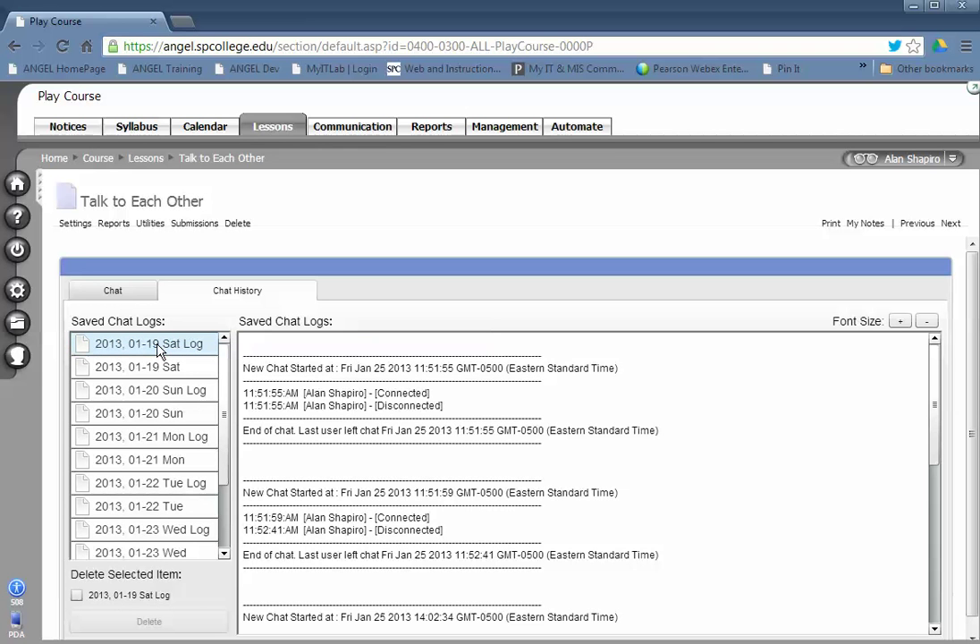
pyautogui.scroll(-1, 703, 489)
pyautogui.scroll(-2, 703, 489)
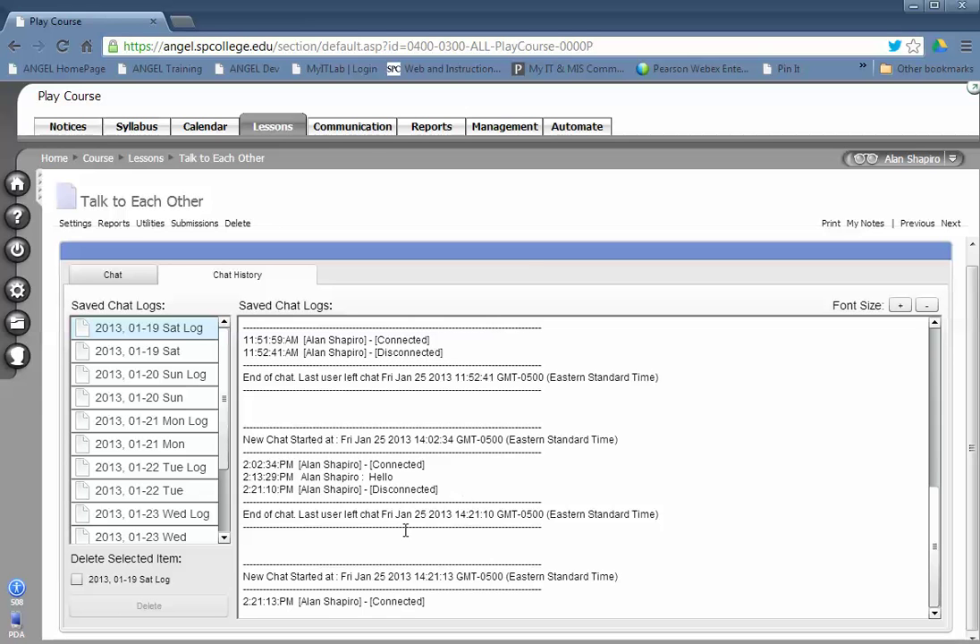
pyautogui.scroll(3, 401, 536)
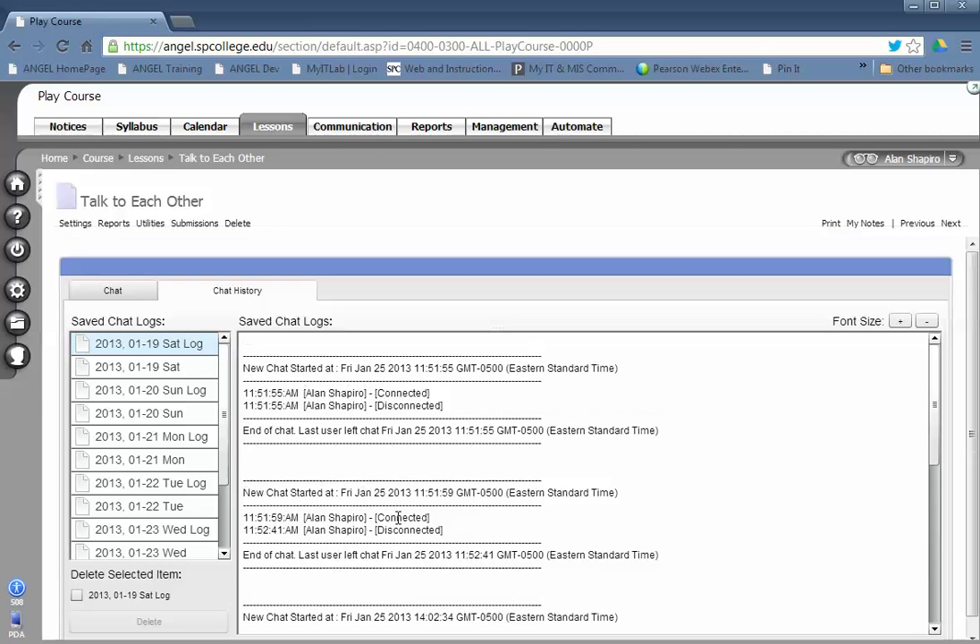
# View the saved chat transcripts for 2013, 01-19 Sat and 2013, 01-25 Fri.
pyautogui.click(143, 374)
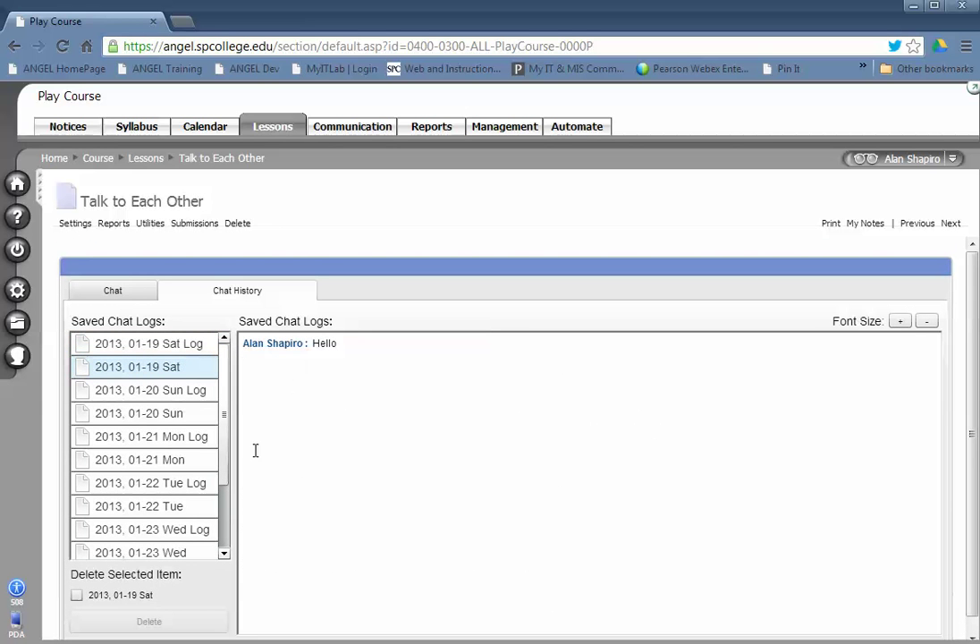
pyautogui.moveTo(227, 463); pyautogui.dragTo(227, 530)
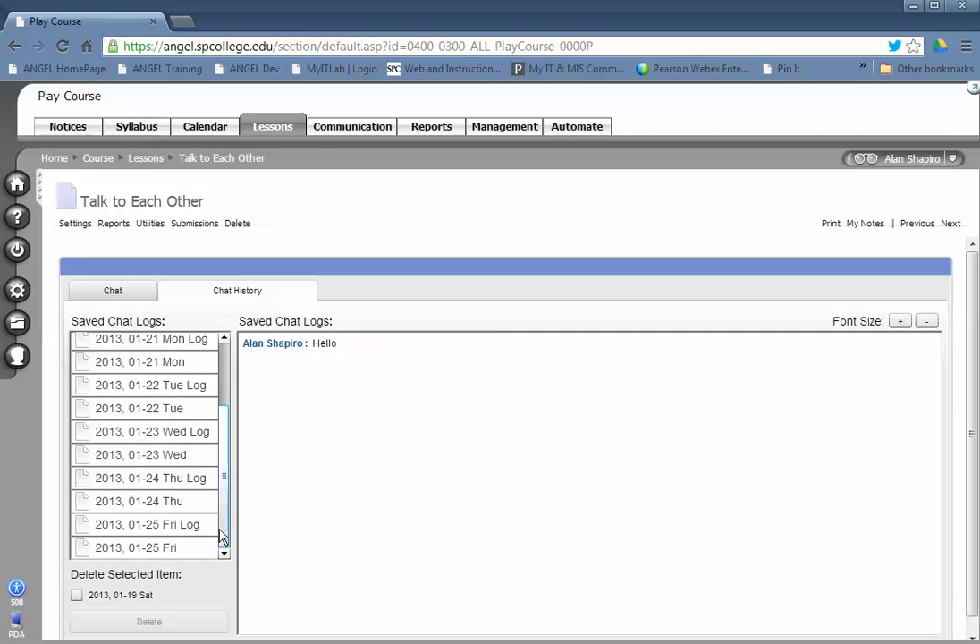
pyautogui.click(152, 553)
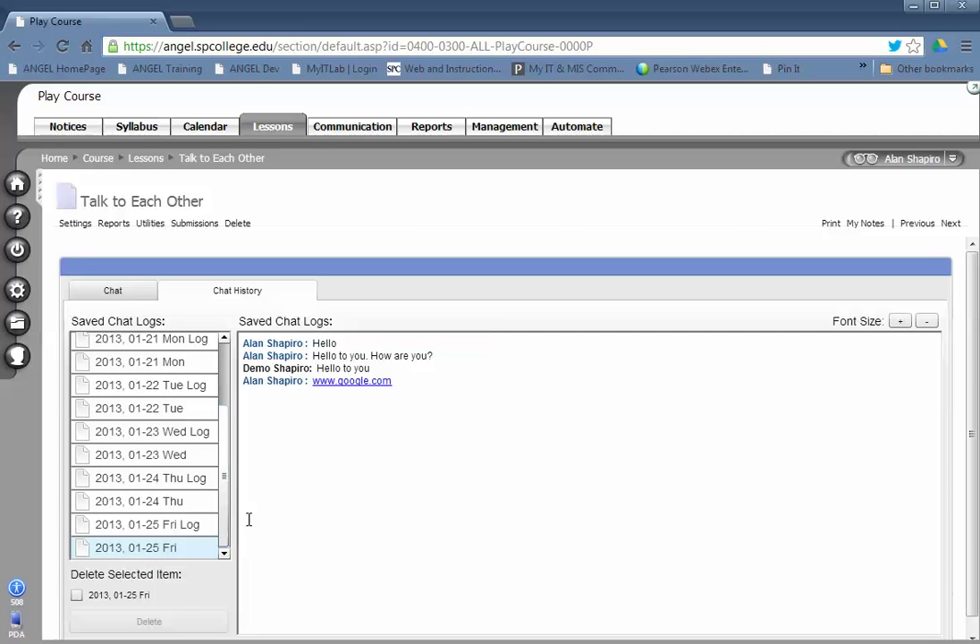
# Switch to the student's Firefox session and view the 2013, 01-25 Fri transcript in the chat history.
pyautogui.hotkey('alt', 'Tab')
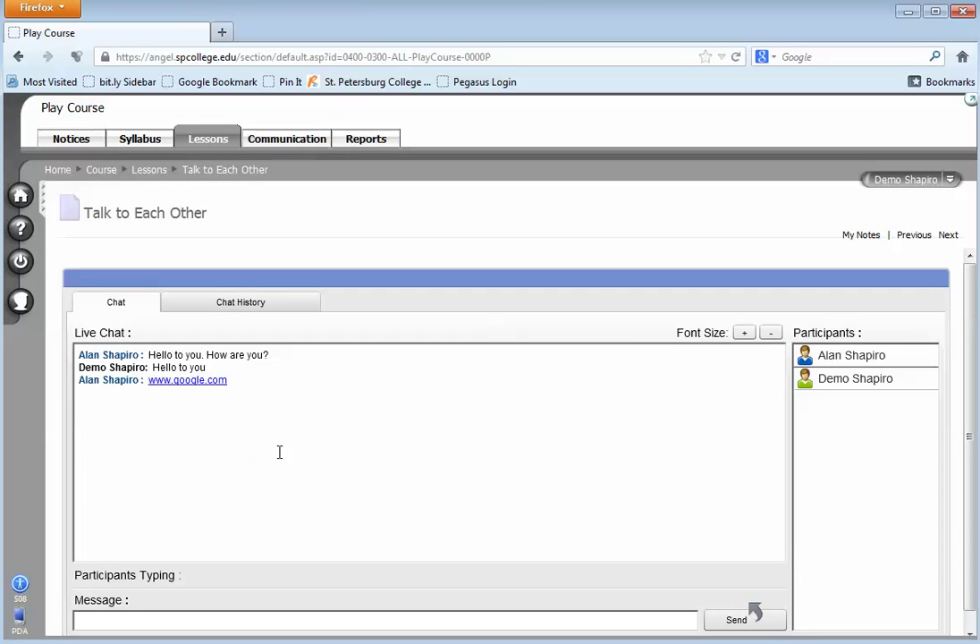
pyautogui.click(236, 307)
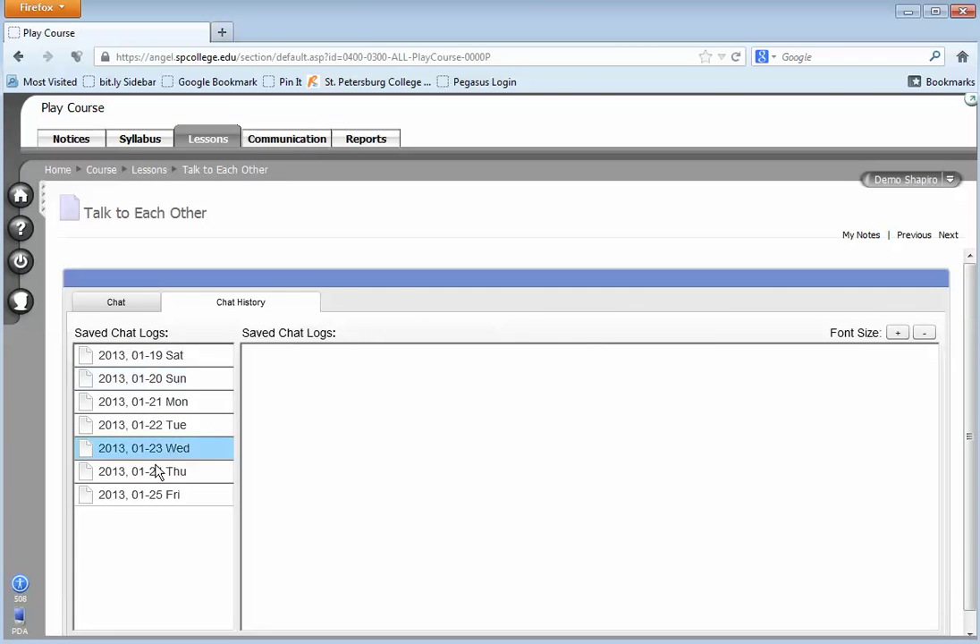
pyautogui.click(159, 498)
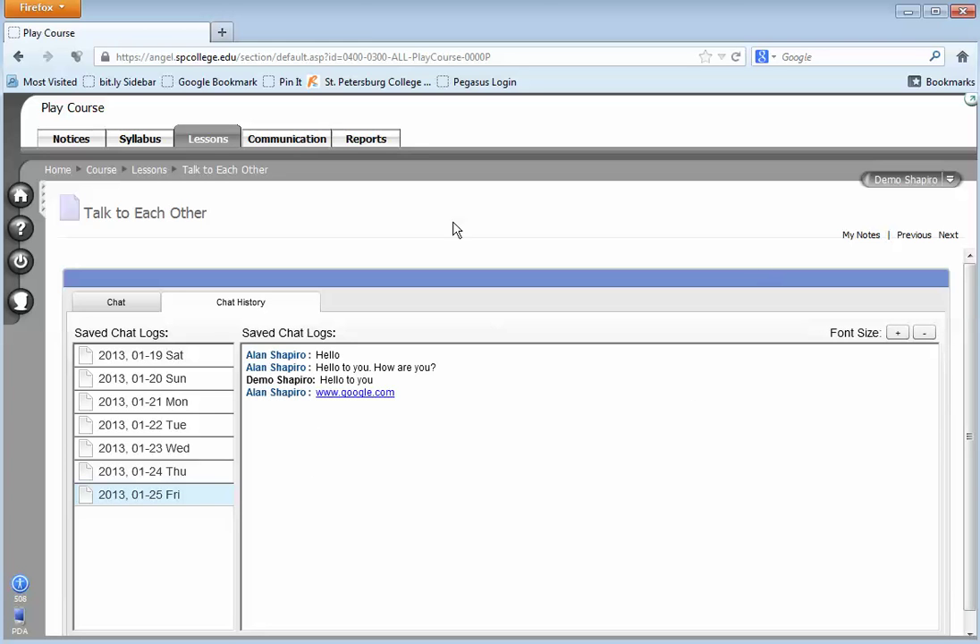
# Leave the chat room as the student by returning to the lessons, and check the live chat participants in the instructor's Chrome session.
pyautogui.click(207, 141)
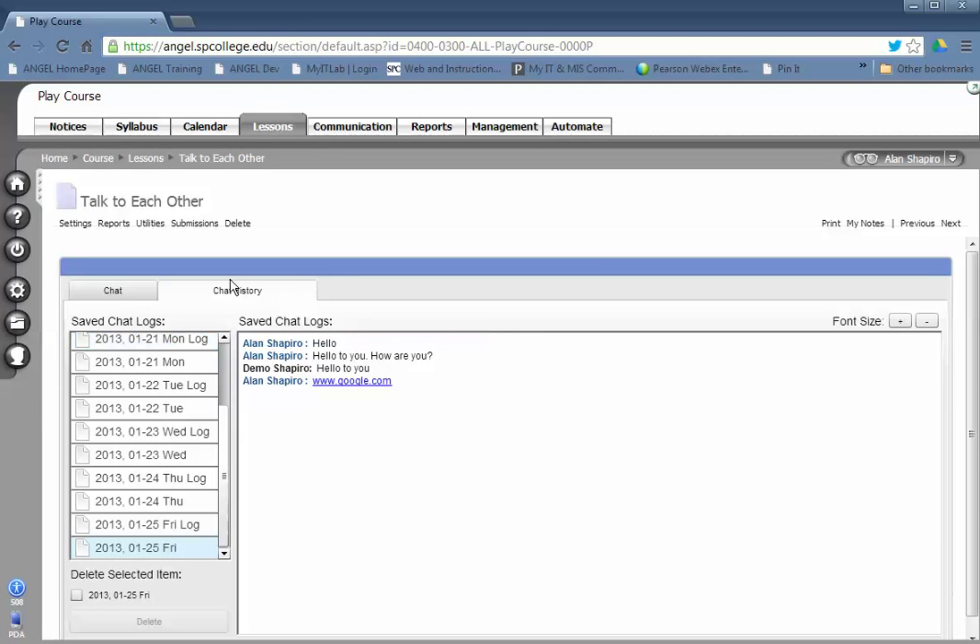
pyautogui.click(158, 294)
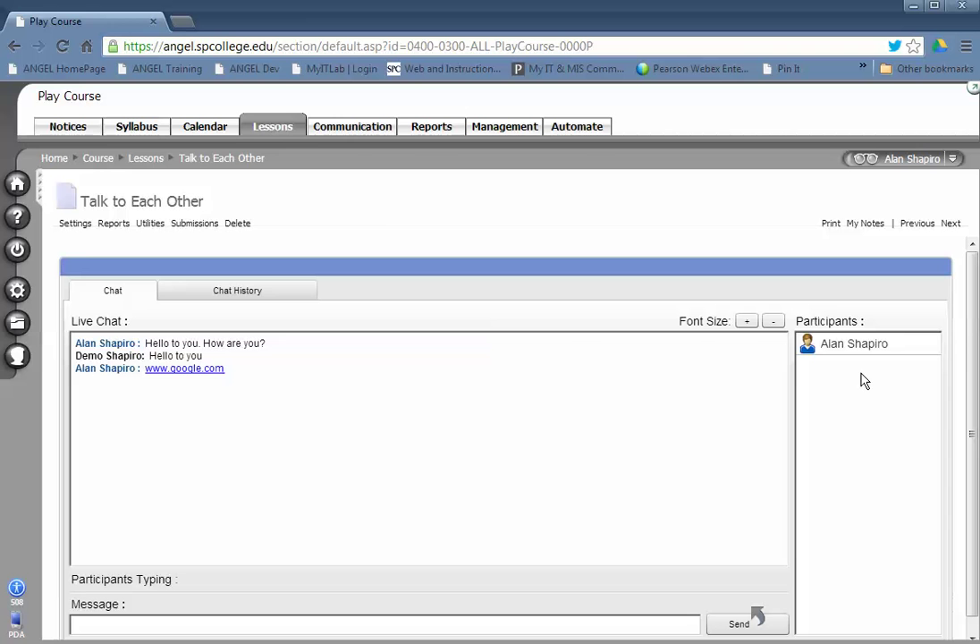
# Reopen the chat history and read the 2013, 01-25 Fri Log through to its latest entries.
pyautogui.click(266, 294)
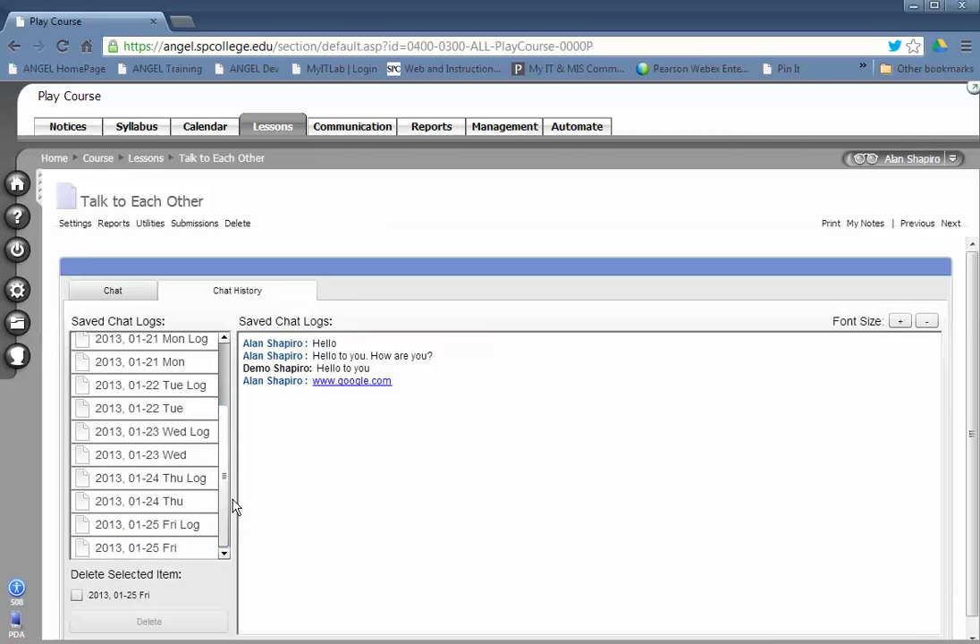
pyautogui.click(170, 529)
pyautogui.scroll(-10, 581, 458)
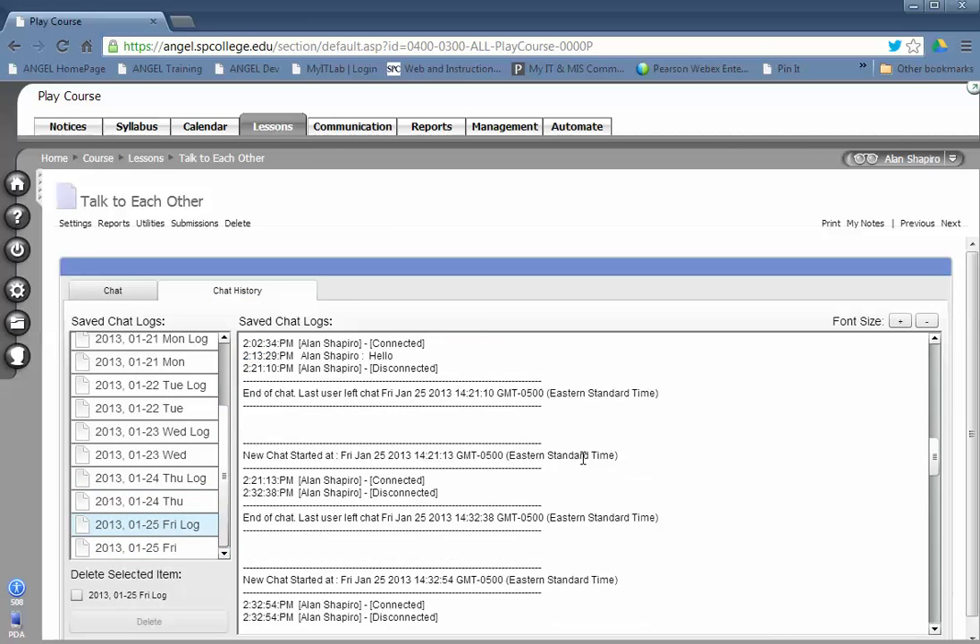
pyautogui.scroll(-5, 581, 458)
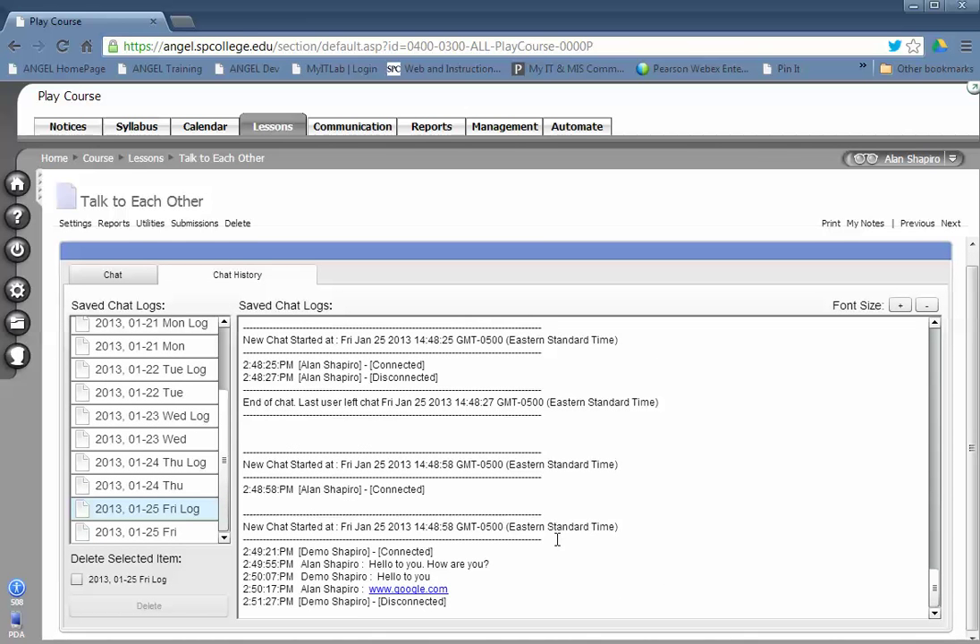
# Highlight the disconnected status in the latest entry, and delete the saved 2013, 01-19 Sat Log from the chat history.
pyautogui.moveTo(445, 602); pyautogui.dragTo(376, 601)
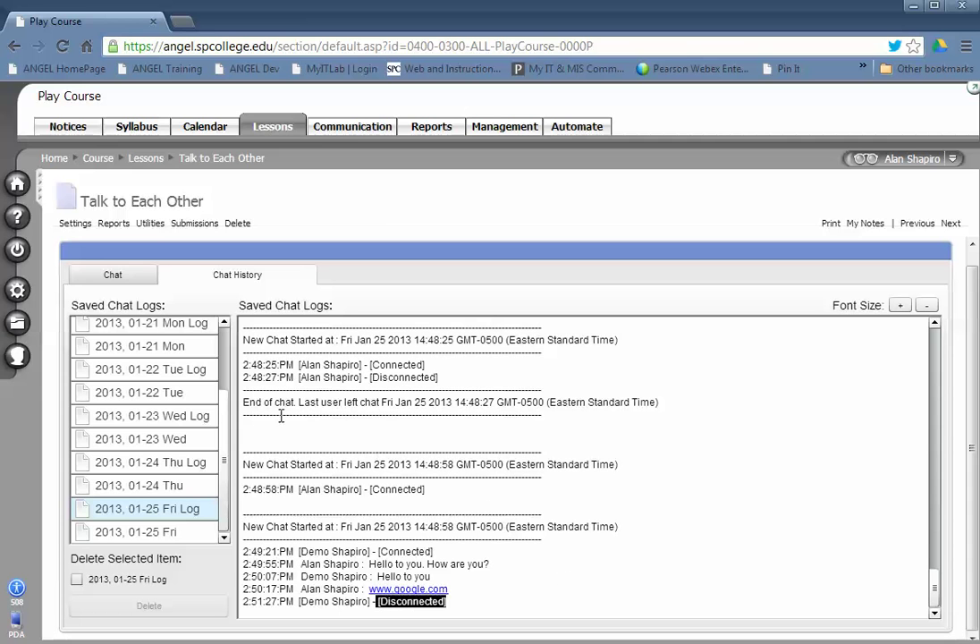
pyautogui.moveTo(225, 477); pyautogui.dragTo(218, 367)
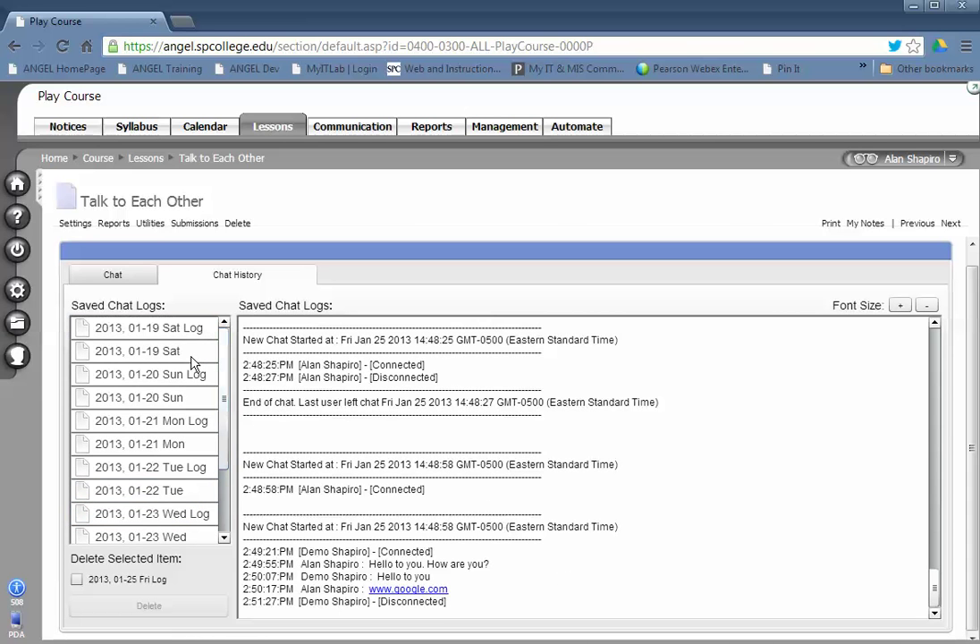
pyautogui.click(154, 329)
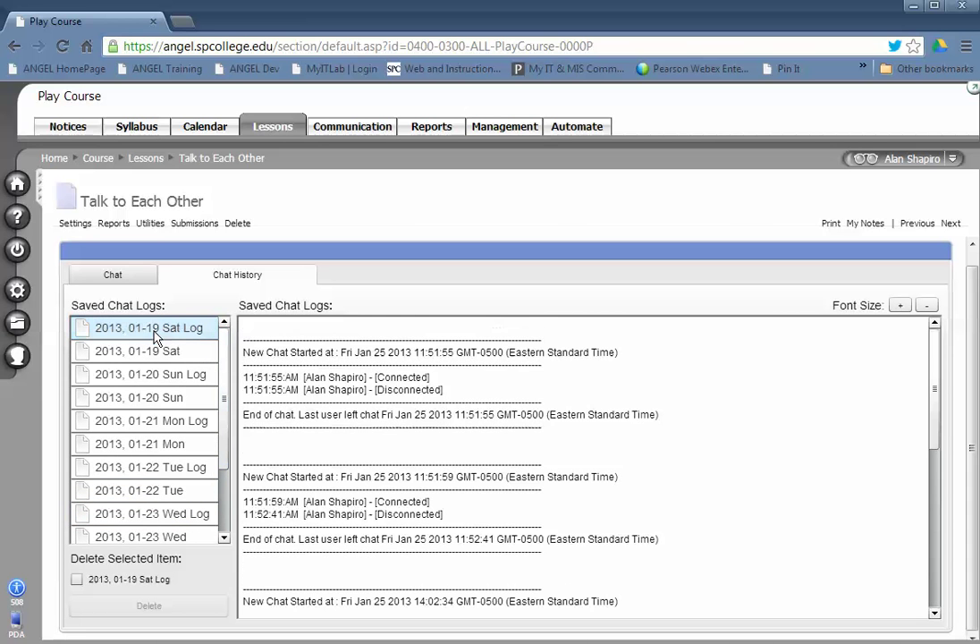
pyautogui.click(77, 579)
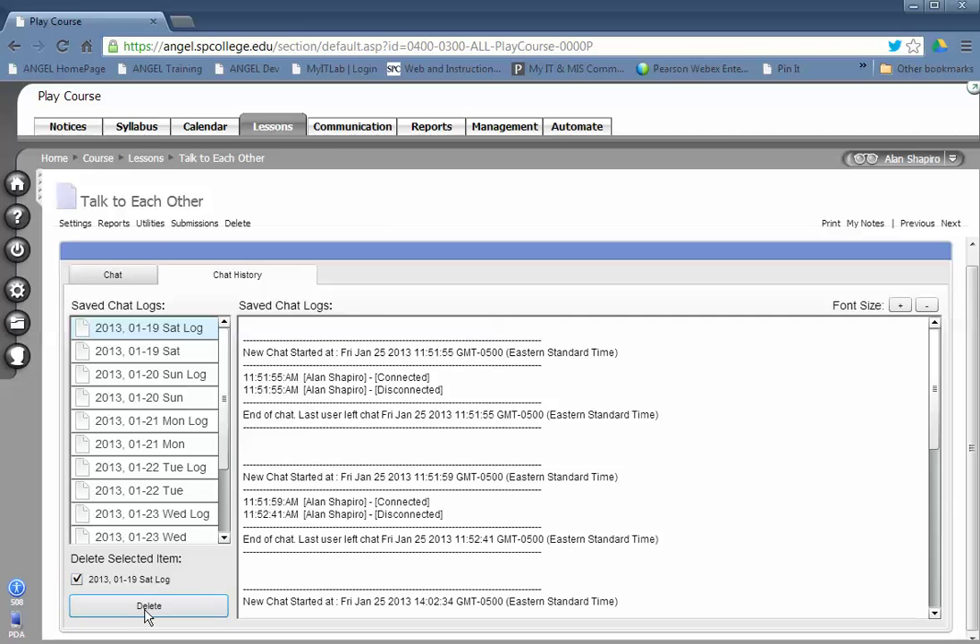
pyautogui.click(149, 609)
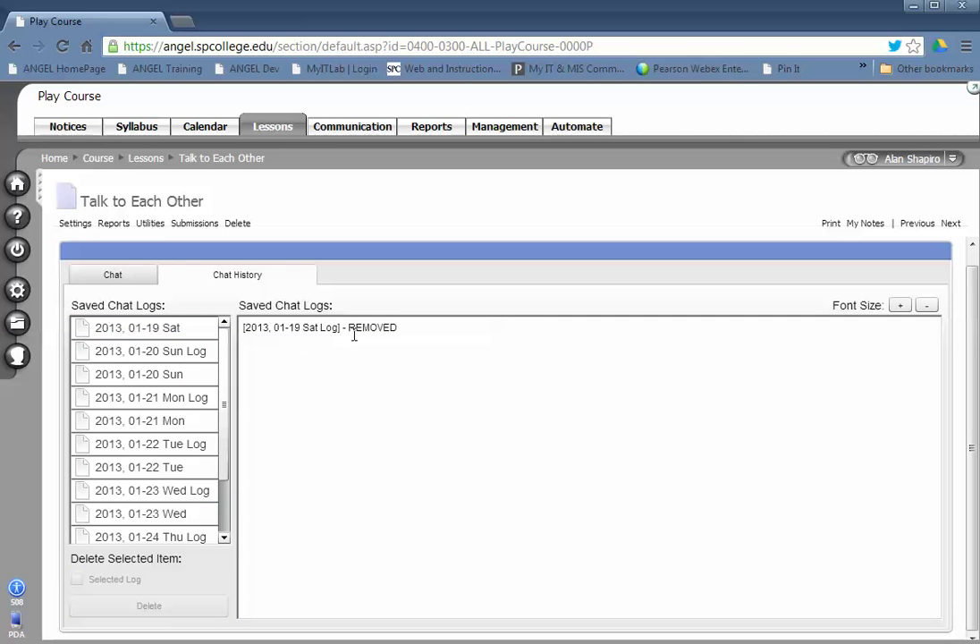
# Try to delete the current day's 2013, 01-25 Fri transcript from the saved chat logs.
pyautogui.moveTo(230, 386); pyautogui.dragTo(225, 476)
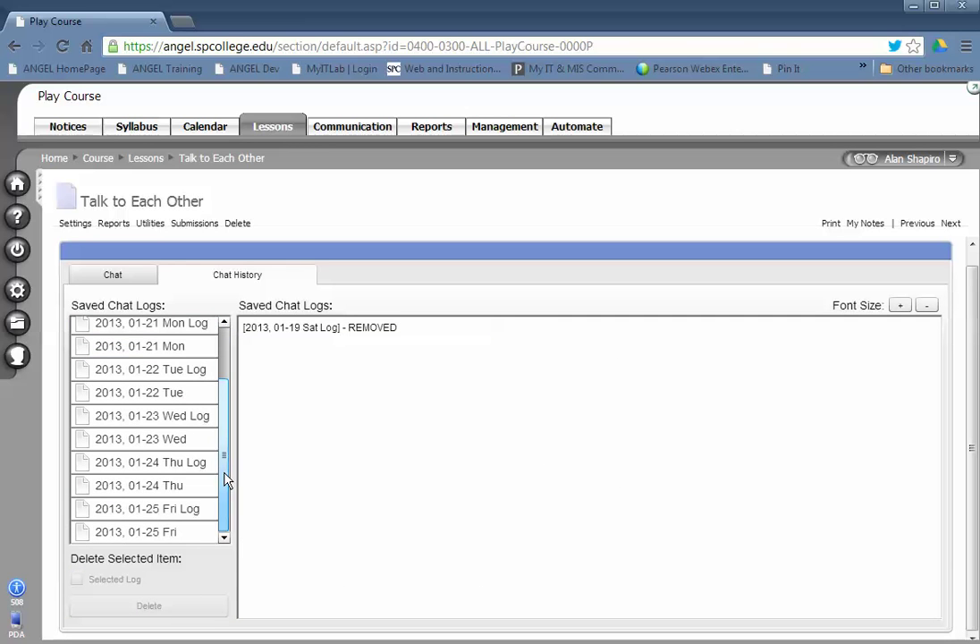
pyautogui.click(130, 534)
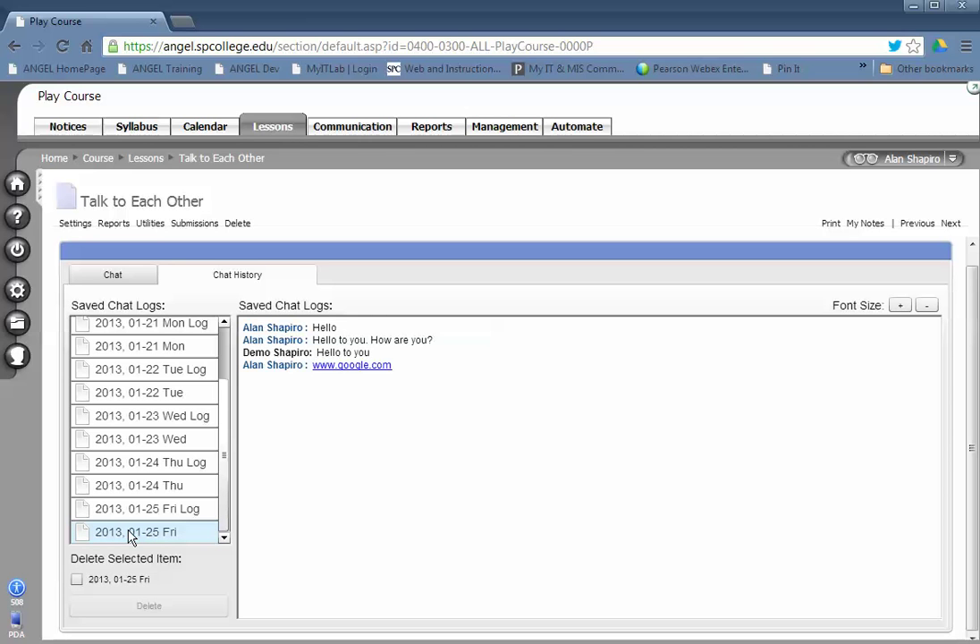
pyautogui.click(77, 579)
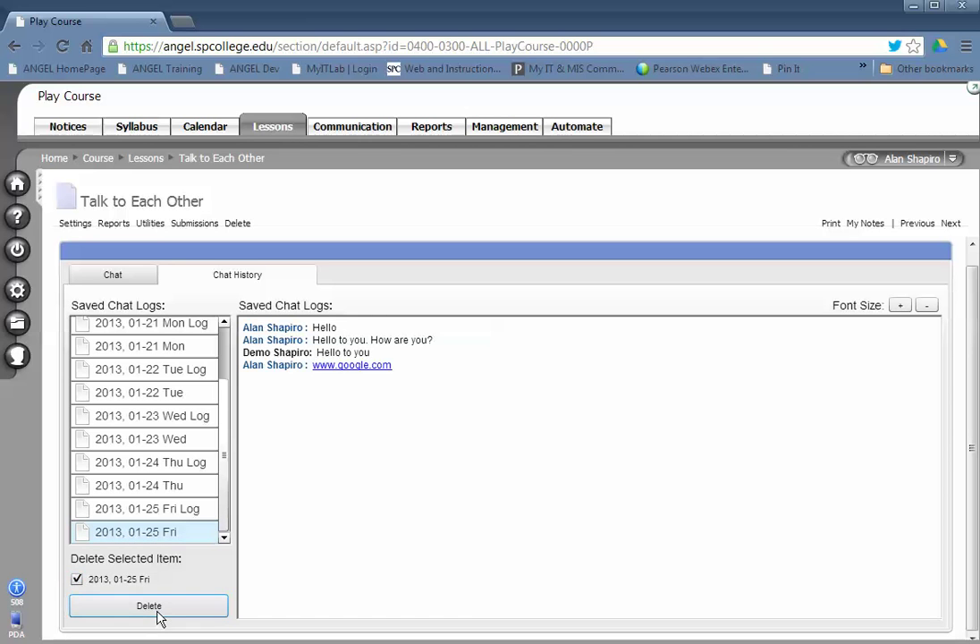
pyautogui.click(149, 606)
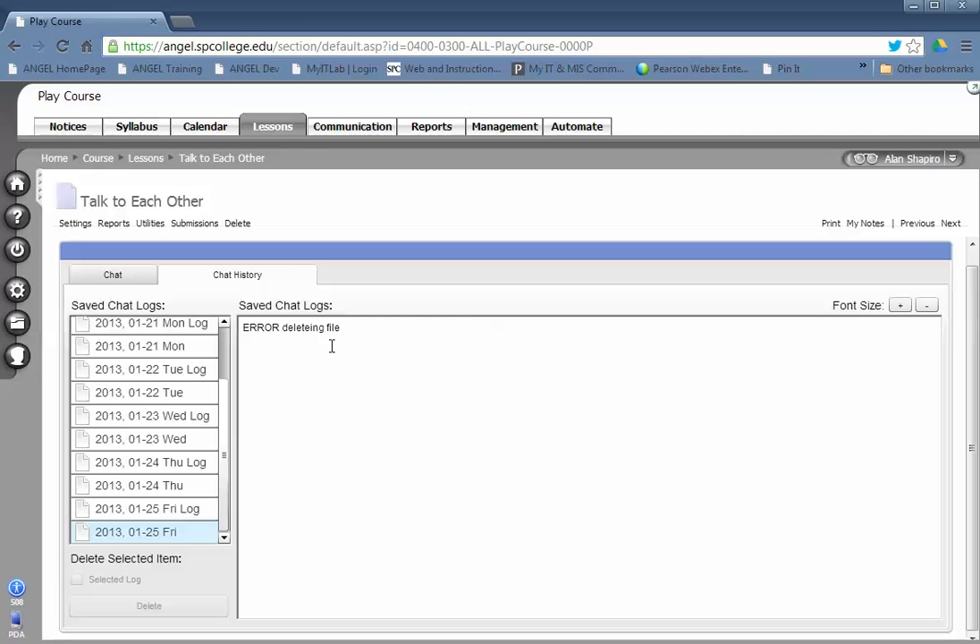
# Open Chat Room 1 from the instructor's lessons, and open Chat Room 2 from the lessons in the other student's Internet Explorer session.
pyautogui.click(143, 158)
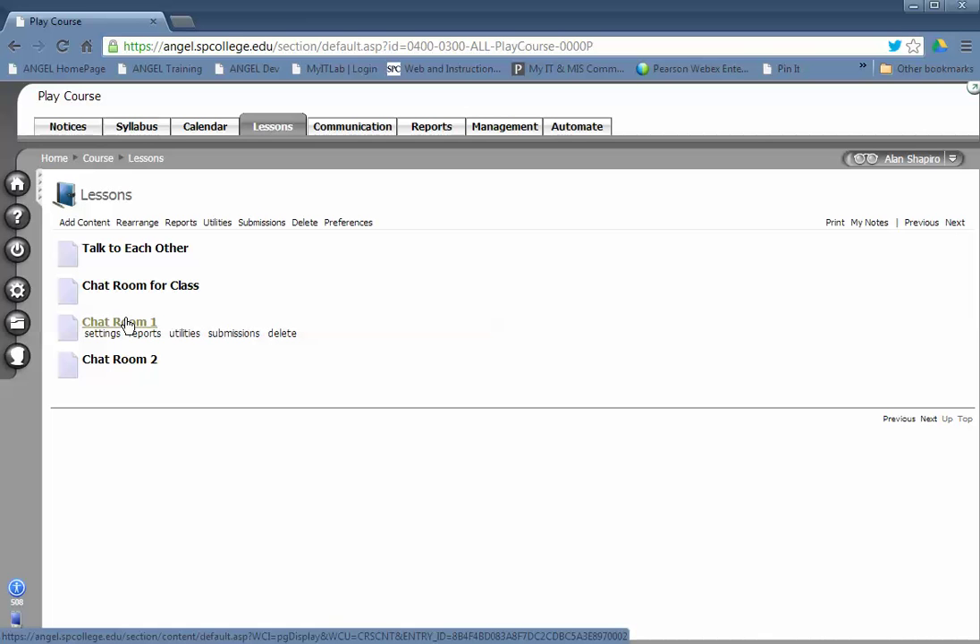
pyautogui.click(127, 323)
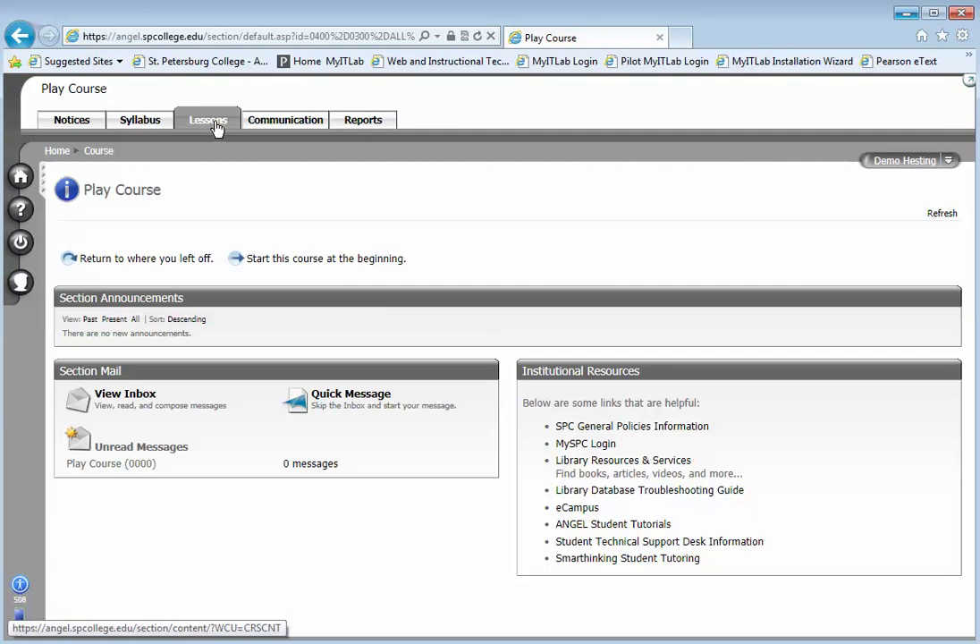
pyautogui.click(215, 128)
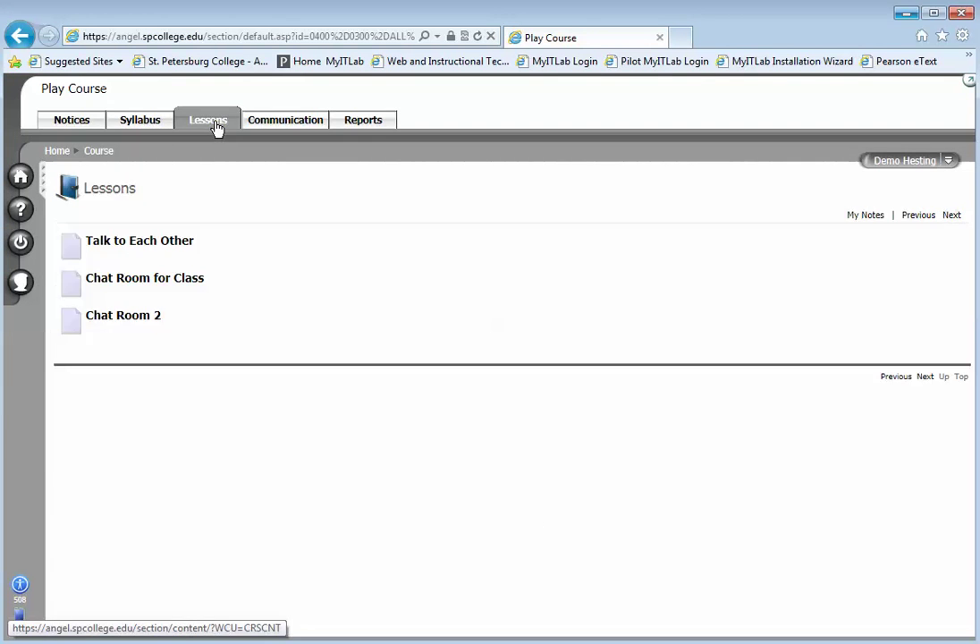
pyautogui.click(129, 320)
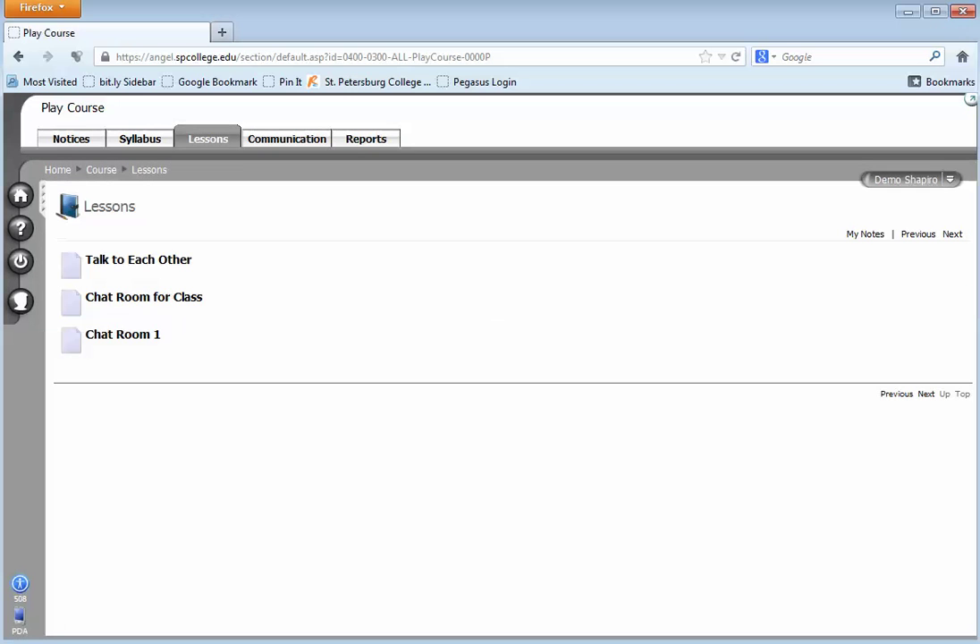
# Enter Chat Room 1 in the first student's Firefox session and send the message "Hello to you".
pyautogui.click(130, 338)
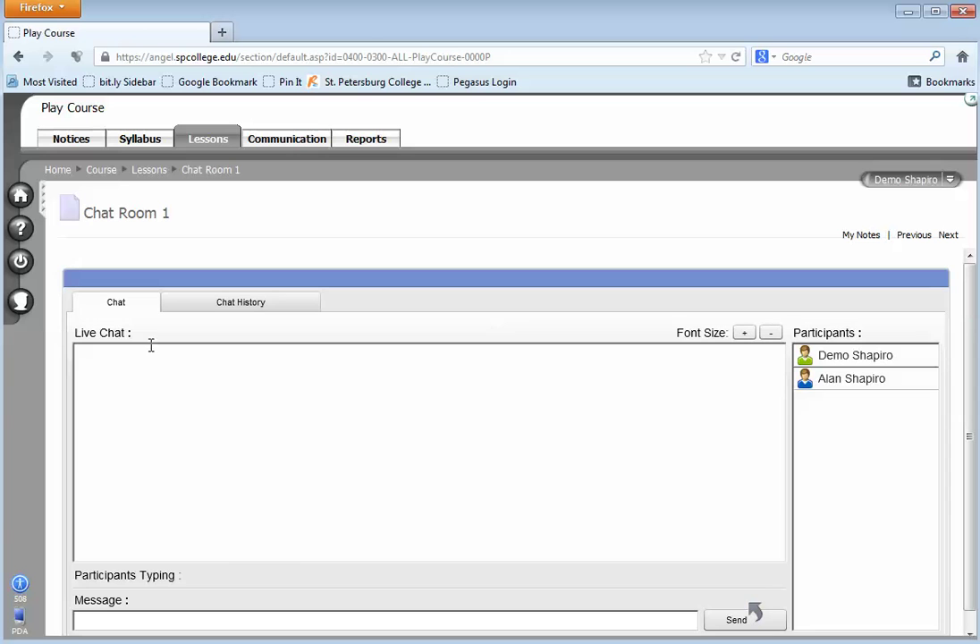
pyautogui.click(177, 620)
pyautogui.write('Hello to you')
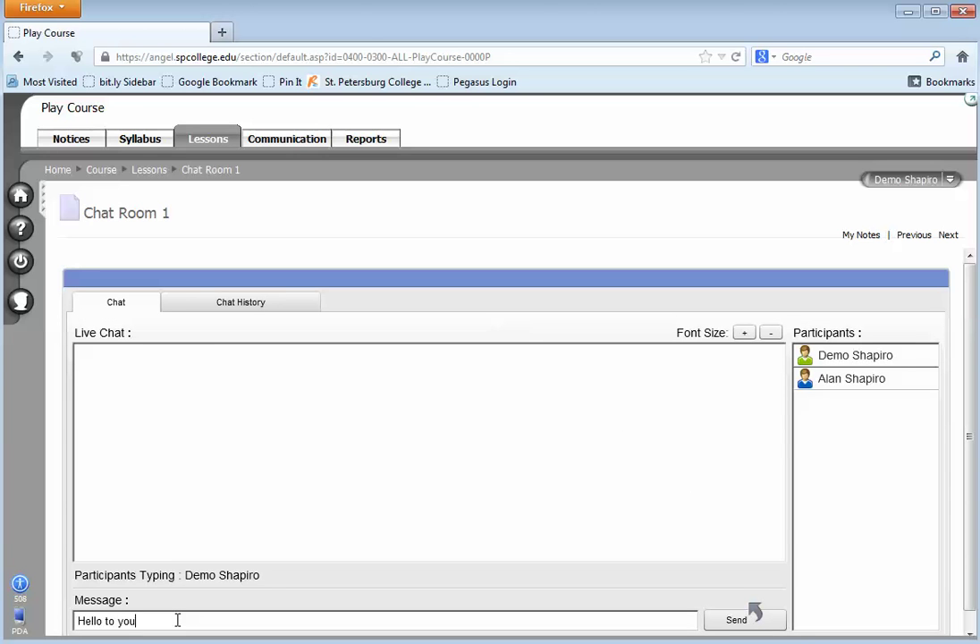
pyautogui.press('Return')
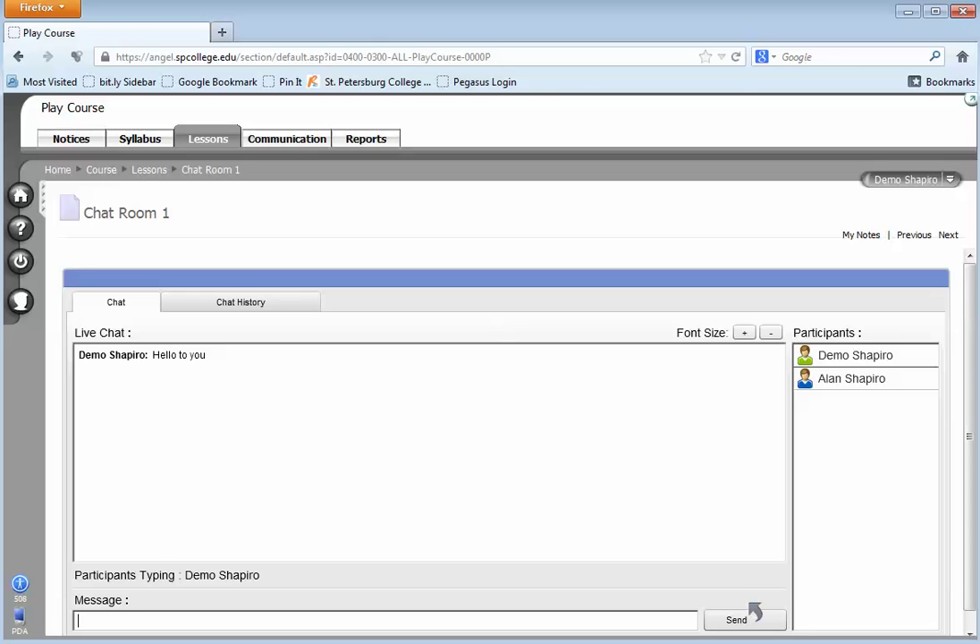